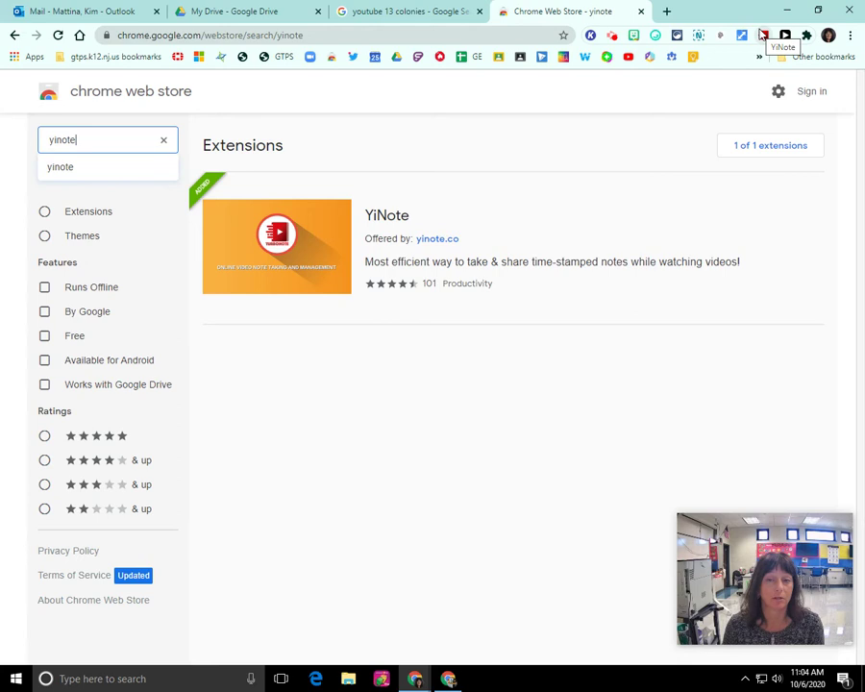
Step: Check the installed extensions list to confirm YiNote is pinned, then close it
click(808, 39)
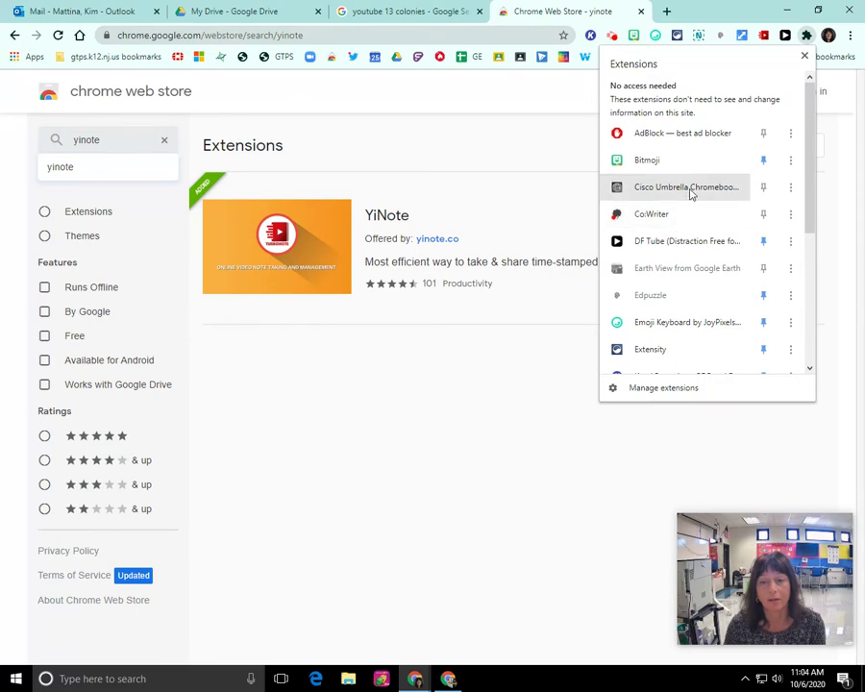
scroll(692, 196, down, 1)
scroll(698, 200, down, 2)
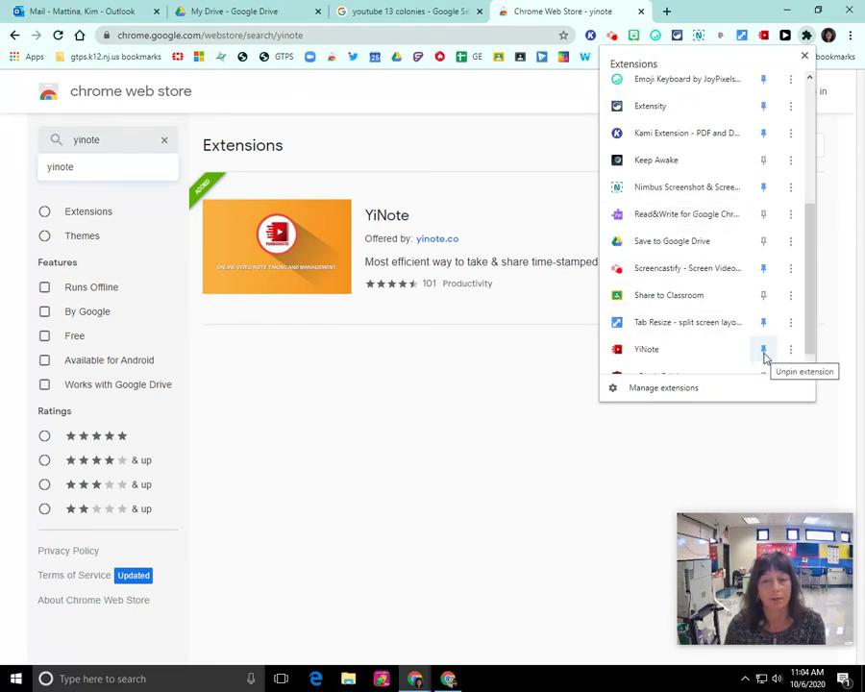
click(578, 380)
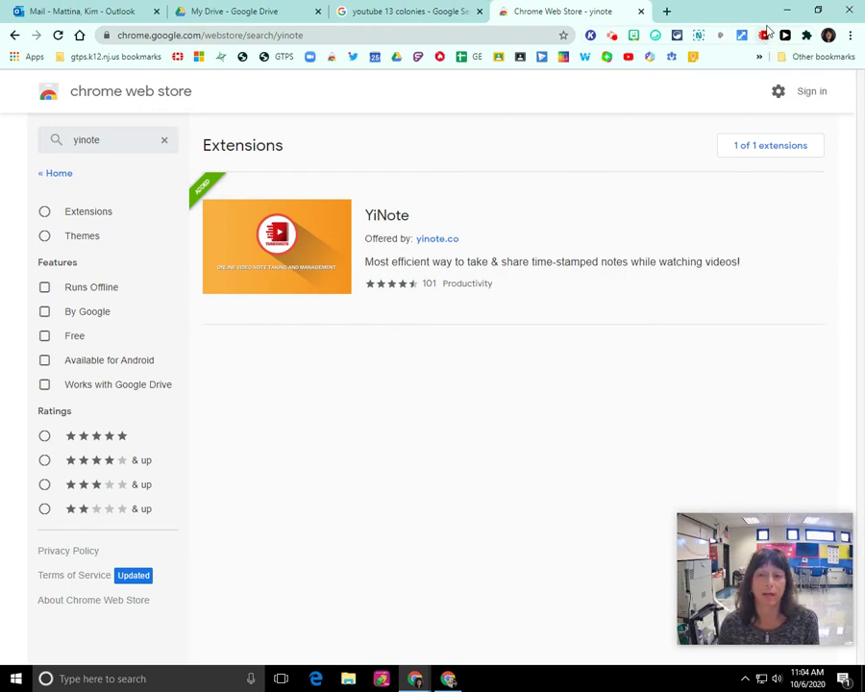
Step: Open 'The Founding of the 13 Colonies | History' video and stop it at the start
click(389, 11)
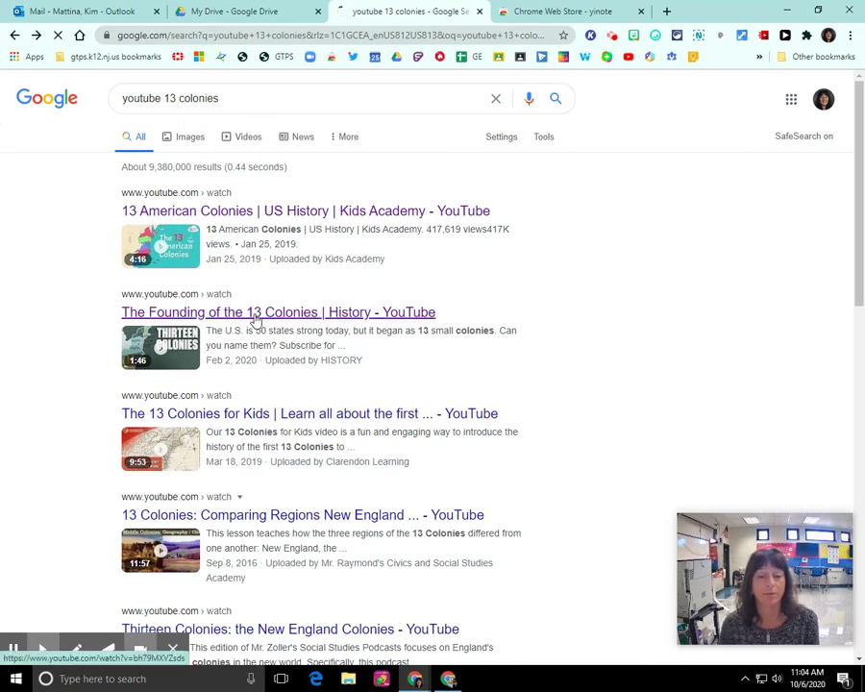
click(256, 314)
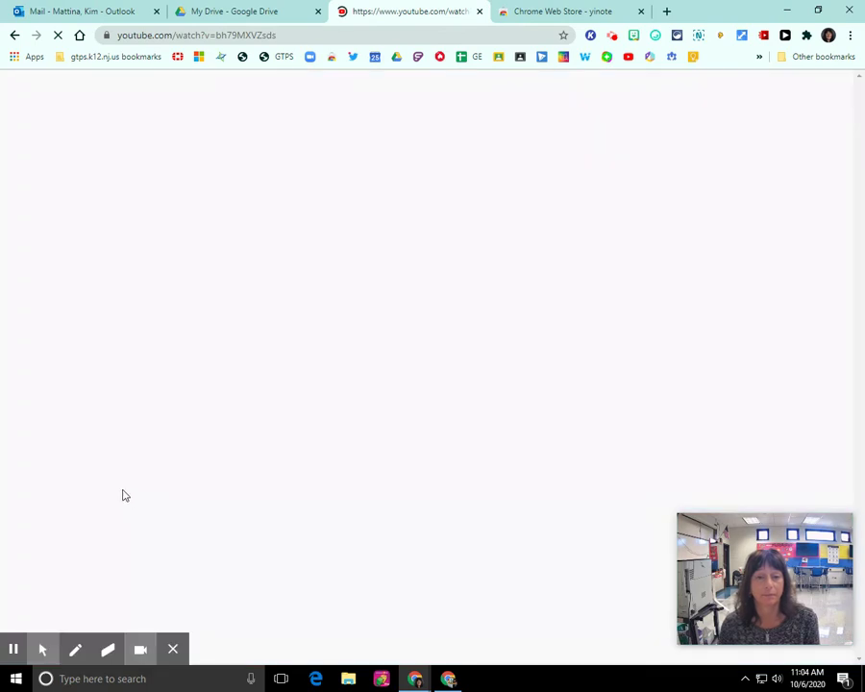
click(42, 650)
click(50, 414)
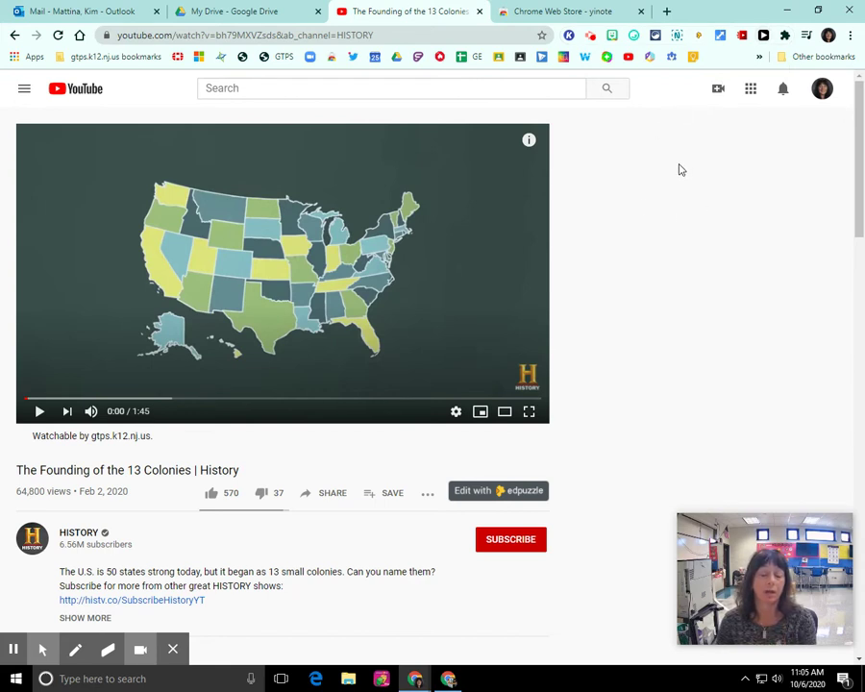
Step: Play the video, pause it at 0:05, and bring up the YiNote notes panel
click(38, 414)
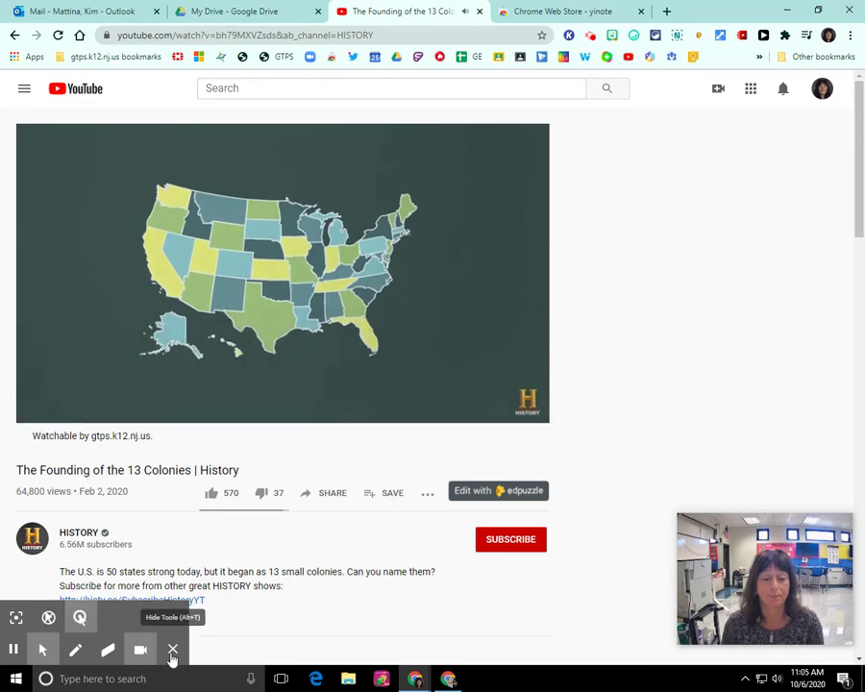
click(172, 650)
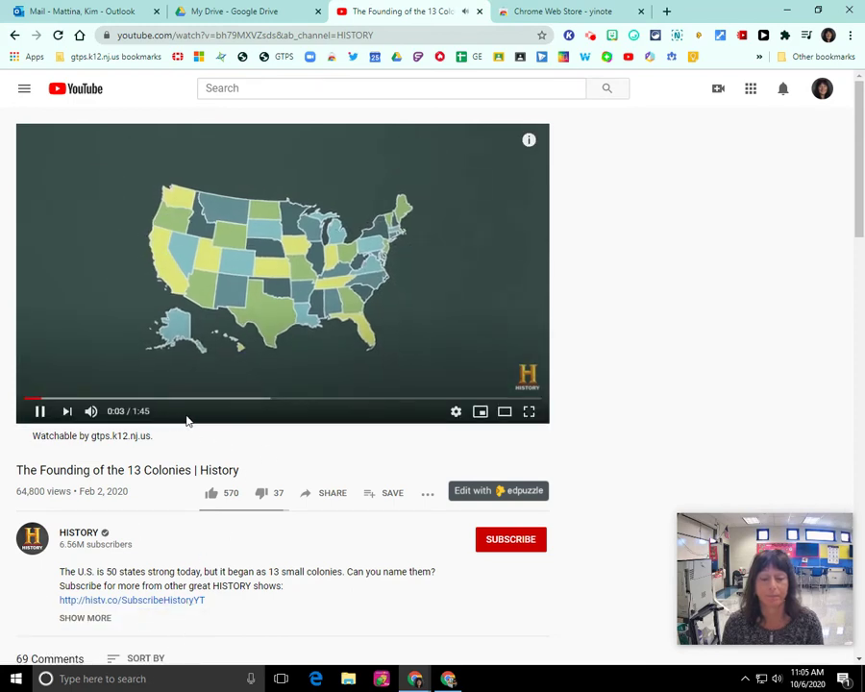
click(39, 411)
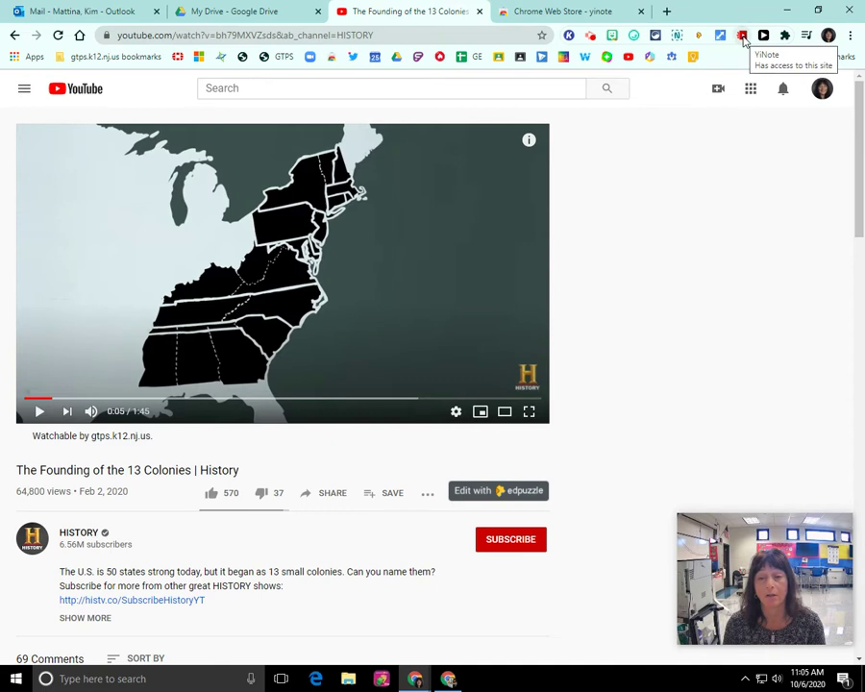
click(743, 37)
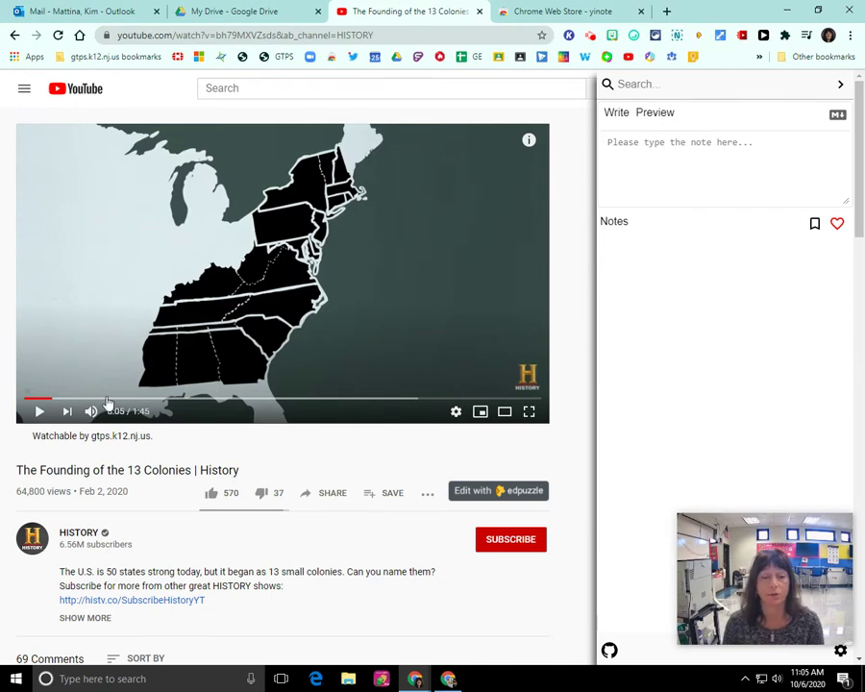
Step: Pause at 0:09, save the note 'There were 13 colonies', then resume playback
click(39, 413)
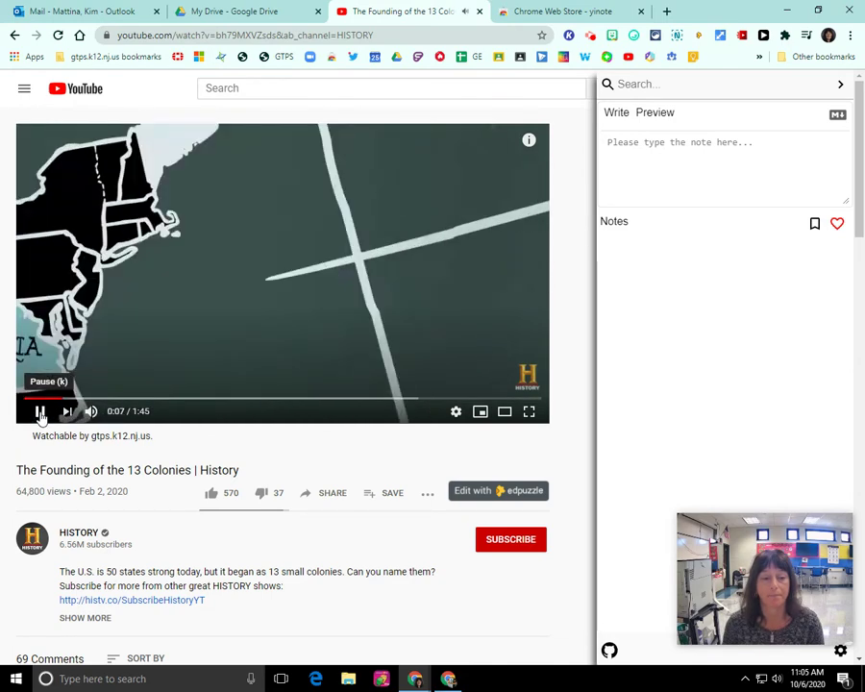
click(39, 412)
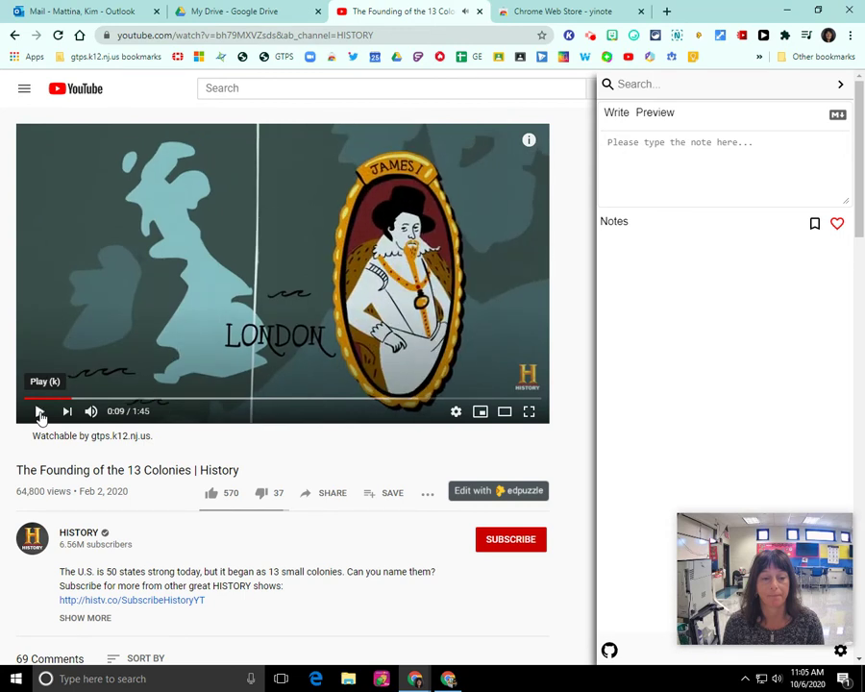
click(650, 146)
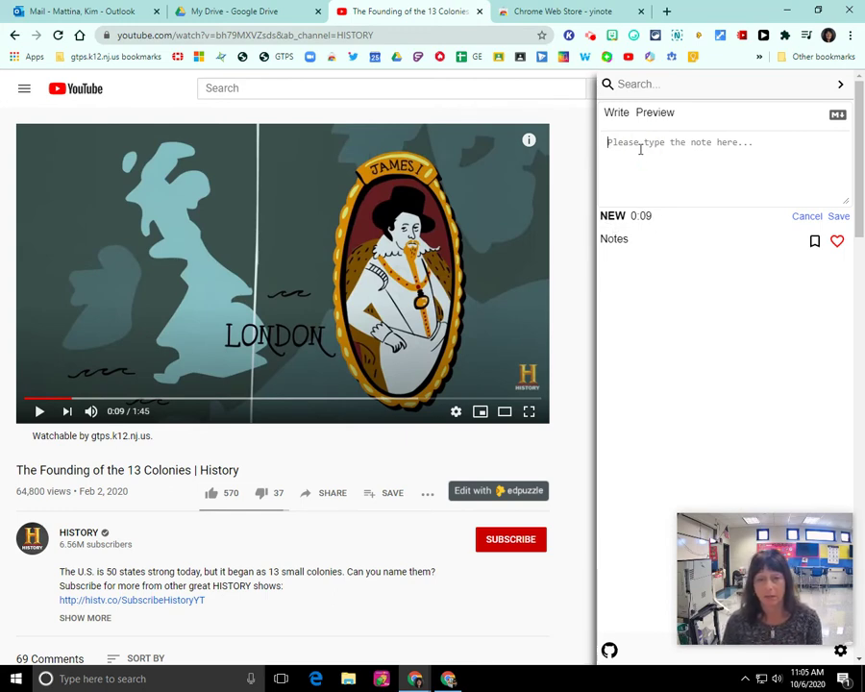
text(There were 13 colonies)
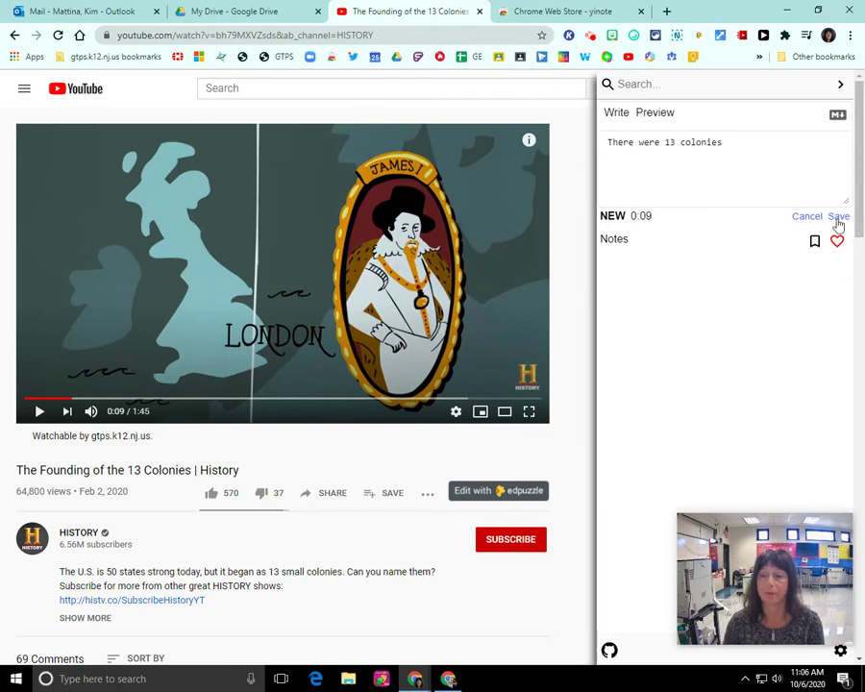
click(837, 217)
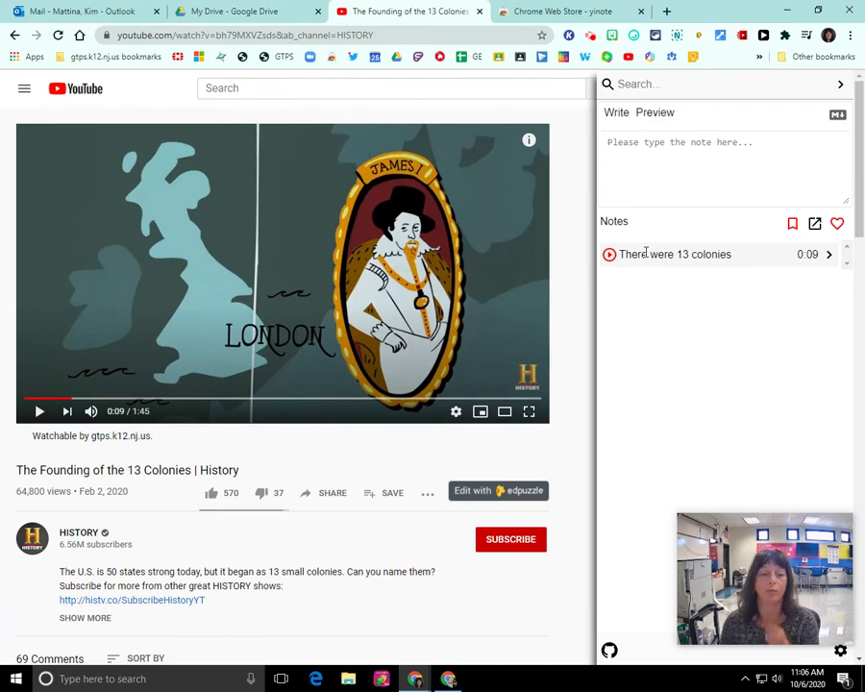
scroll(516, 279, down, 1)
scroll(143, 354, up, 1)
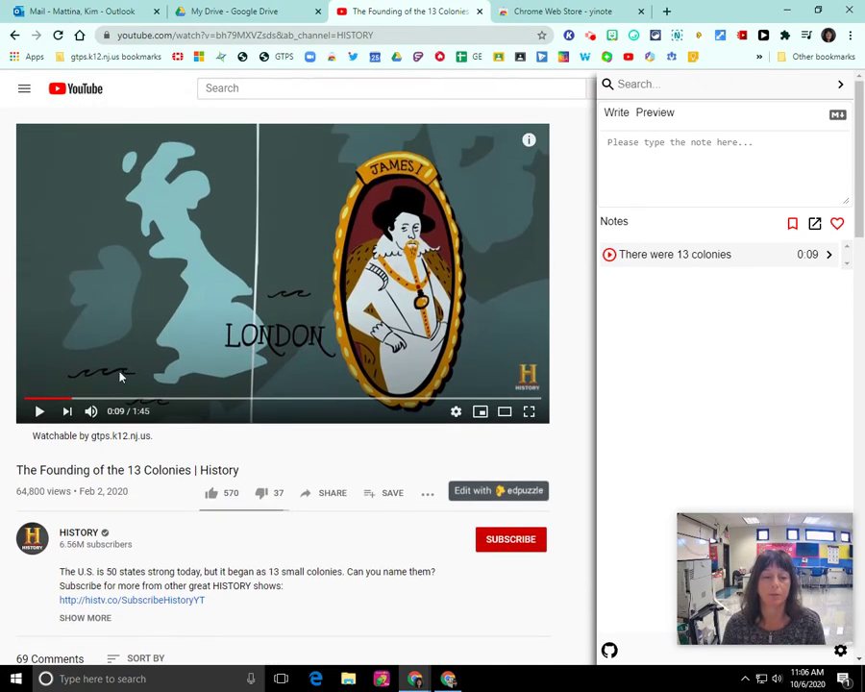
click(38, 410)
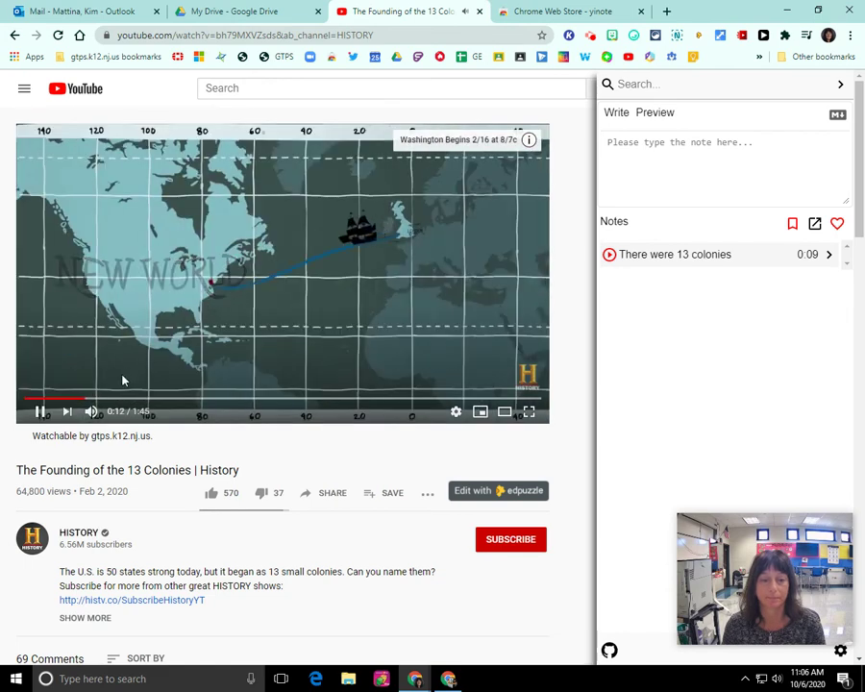
Step: Pause at 0:14 and save the note '104 British settlers went to Jamestown, VA'
click(40, 413)
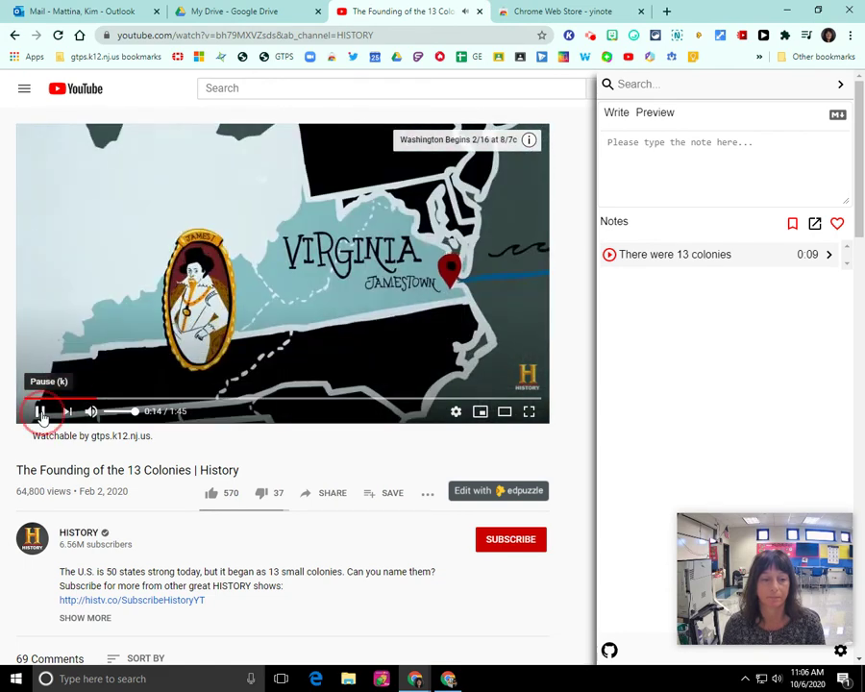
click(652, 146)
text(104)
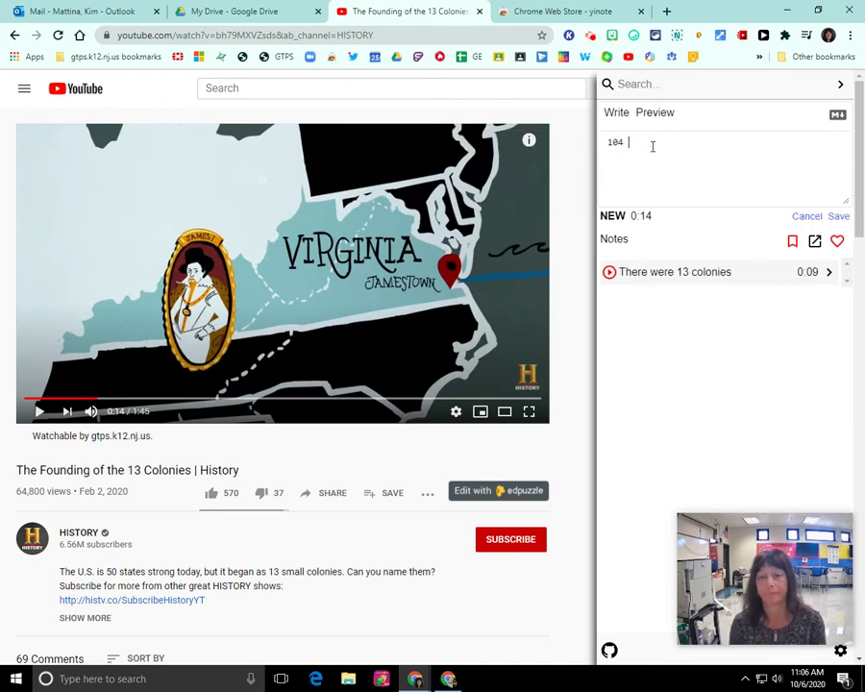
text( British settlers)
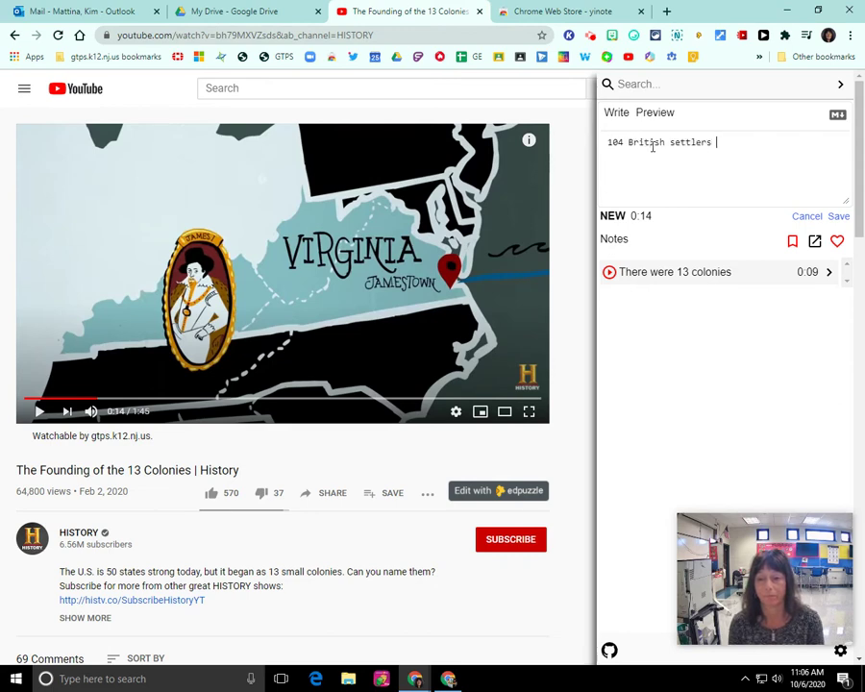
text( went to Jamestownm)
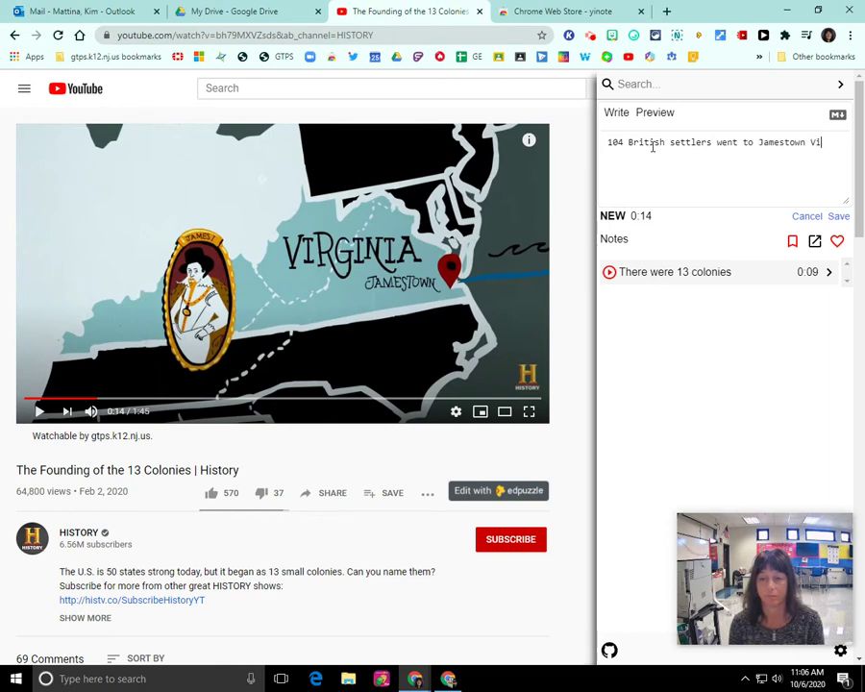
key(BackSpace)
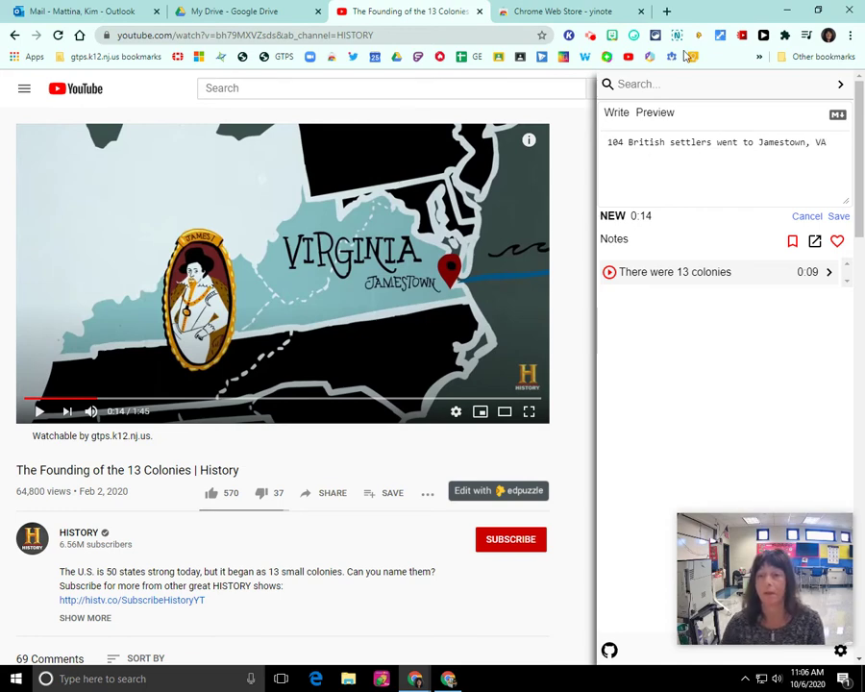
click(838, 216)
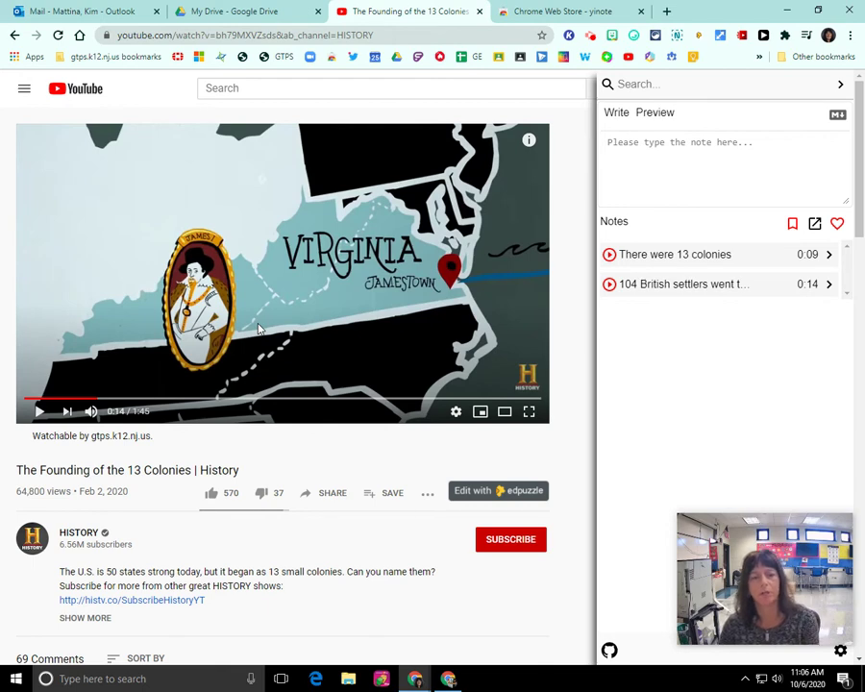
Step: Go to the YiNote notes management page
click(640, 173)
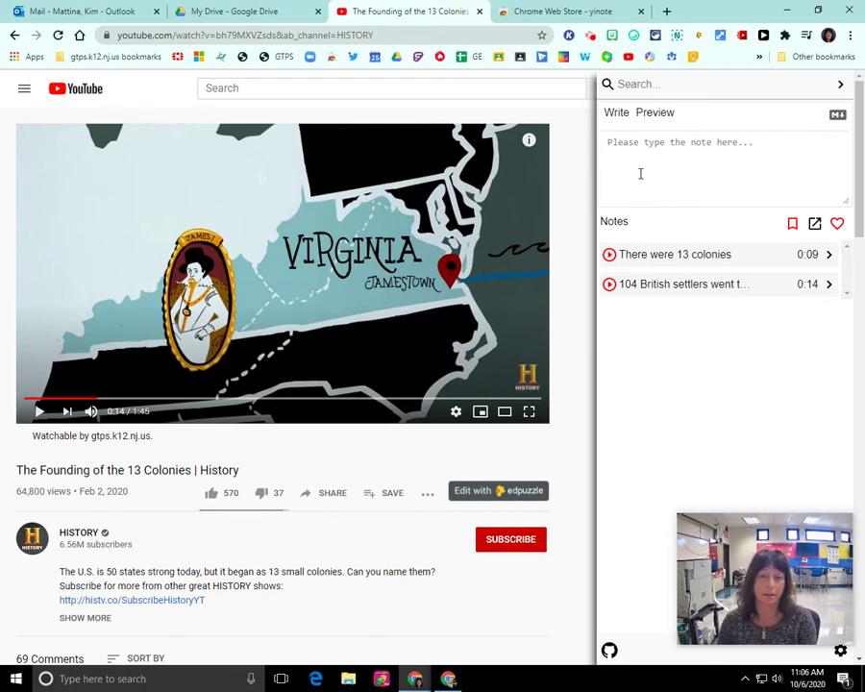
mouse_move(766, 539)
drag(766, 539, 383, 551)
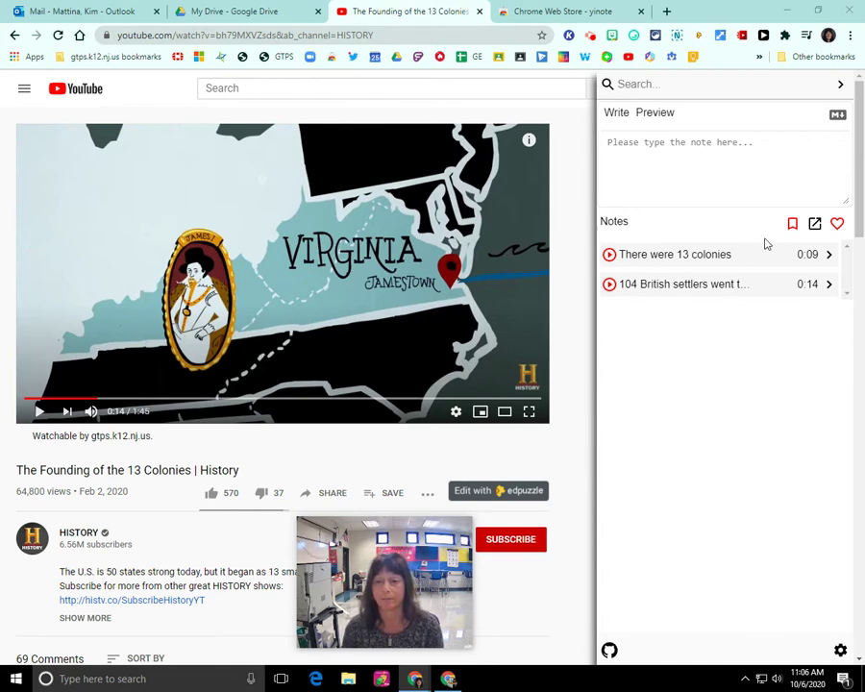
click(815, 227)
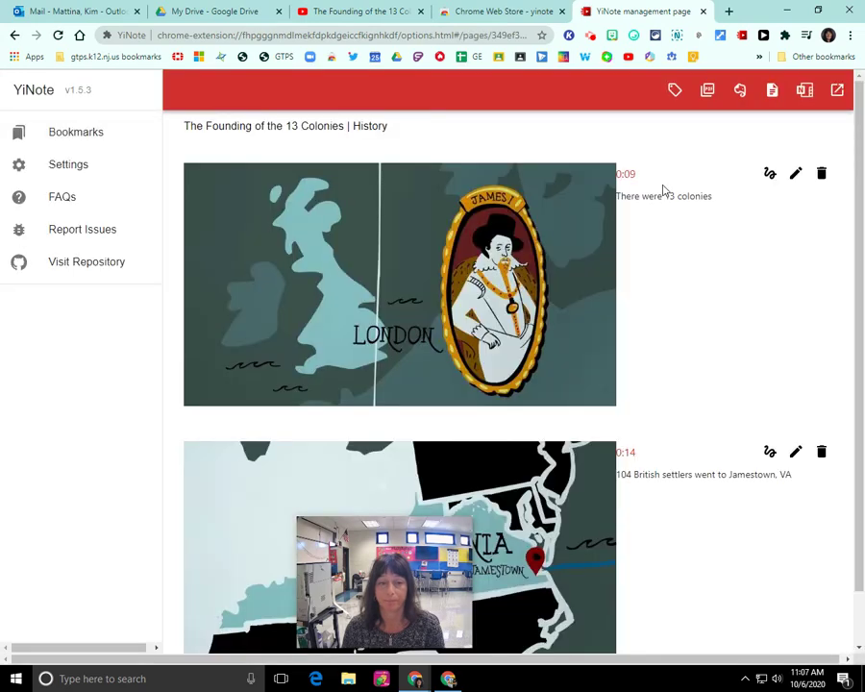
Step: Edit the 0:09 note to read 'There were 13 colonies.' with a full stop
drag(396, 608, 114, 589)
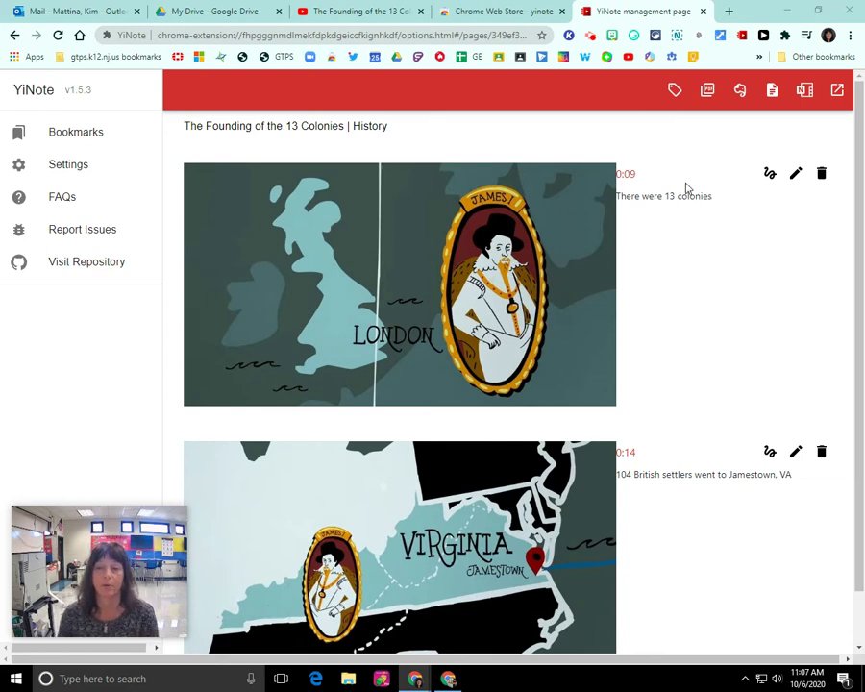
click(796, 175)
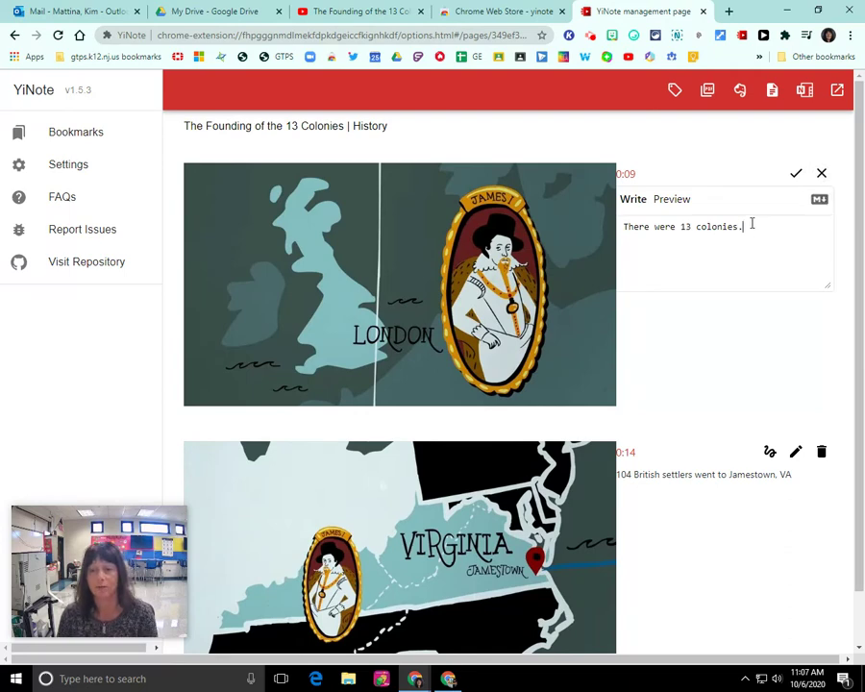
click(796, 173)
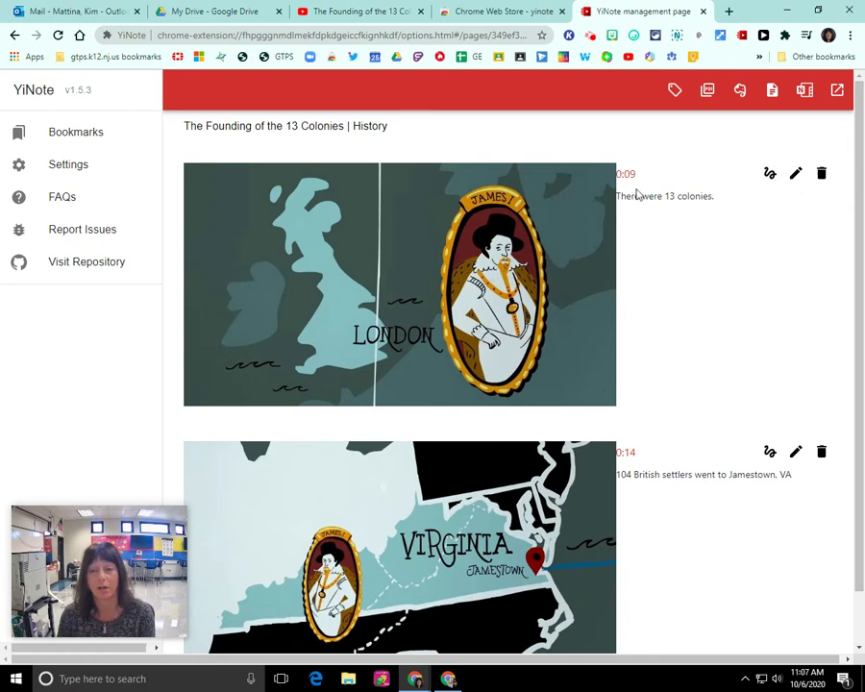
click(770, 457)
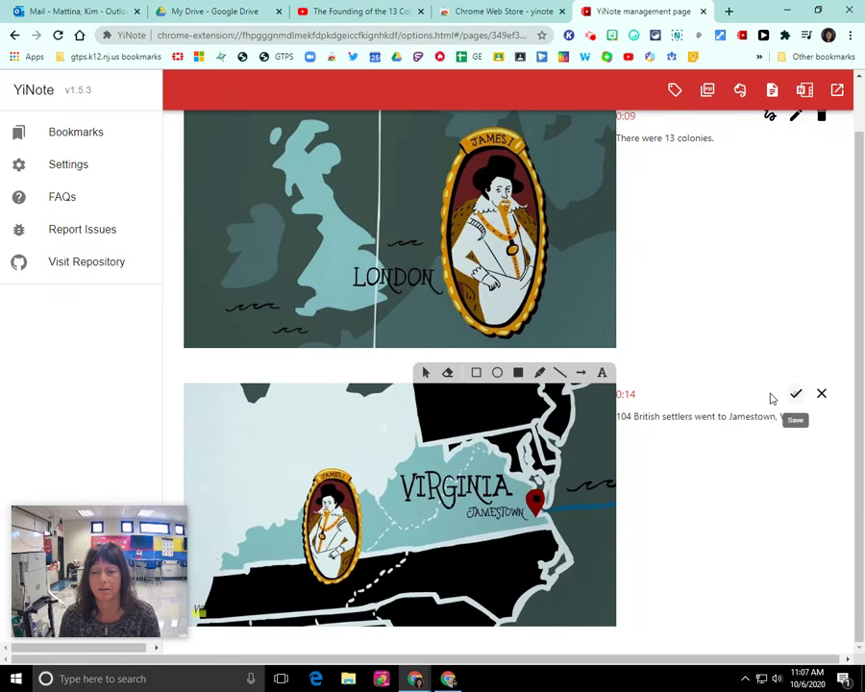
Step: Highlight the word VIRGINIA in yellow on the 0:14 screenshot and save the annotation
click(540, 374)
drag(322, 490, 451, 490)
drag(399, 488, 282, 431)
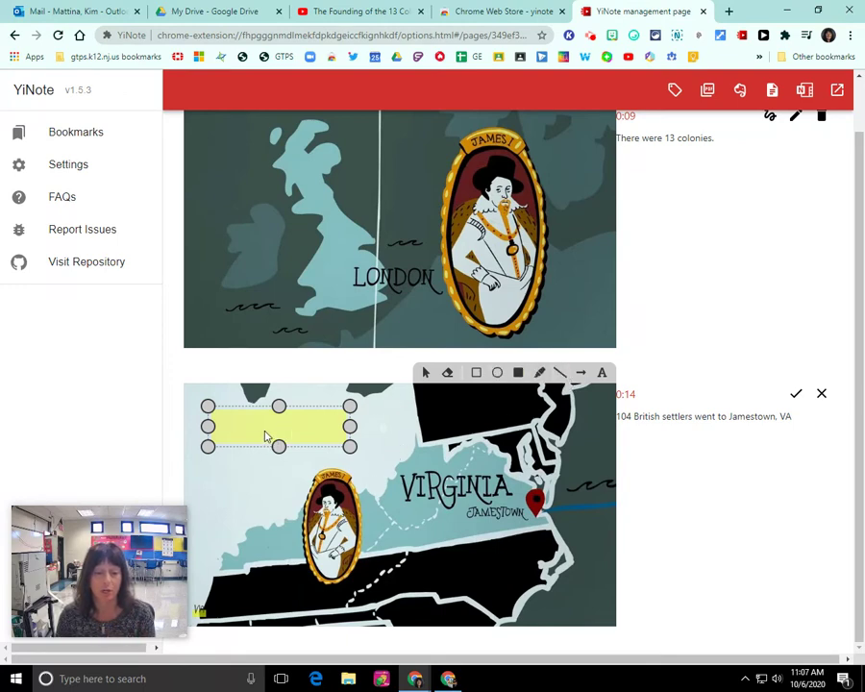
drag(267, 436, 439, 494)
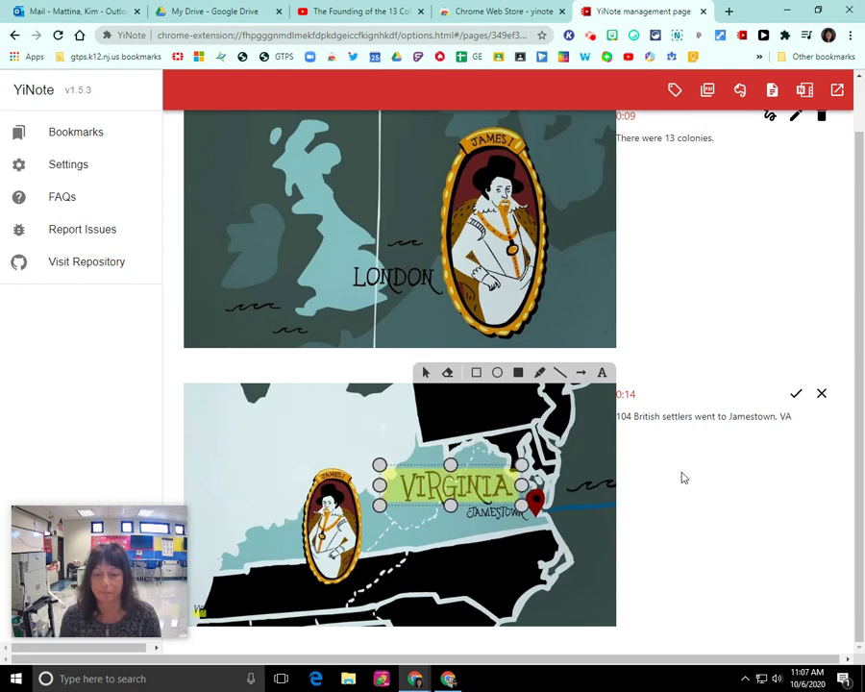
click(794, 394)
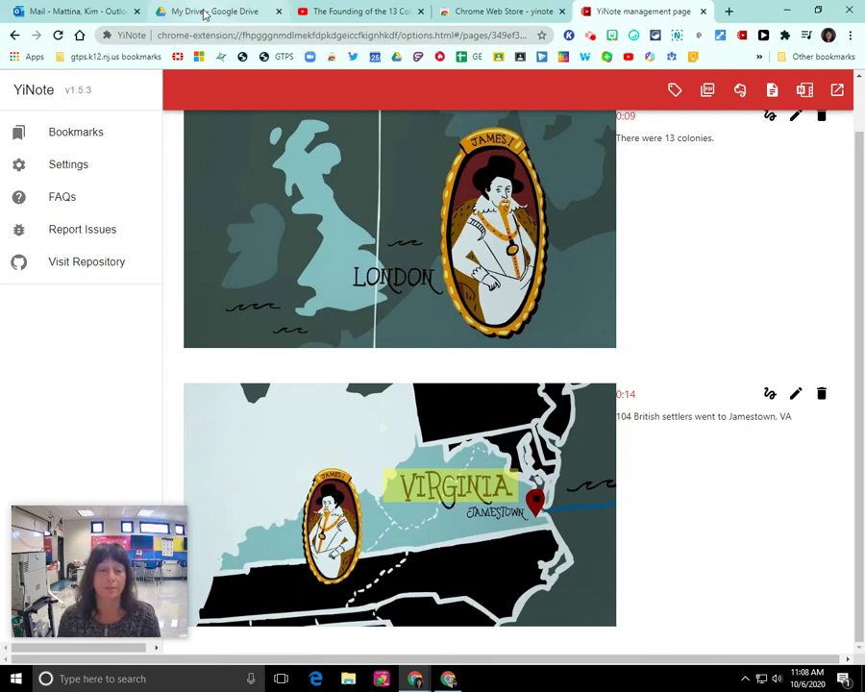
Step: Open 'The Founding of the 13 Colonies | History' Google Doc from Drive's YiNote folder
click(200, 13)
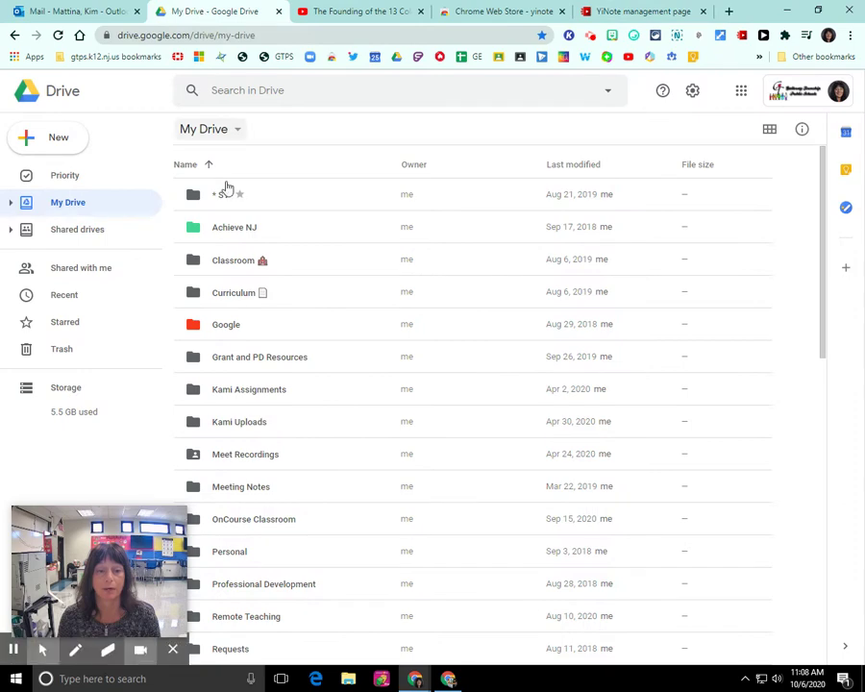
scroll(310, 382, down, 6)
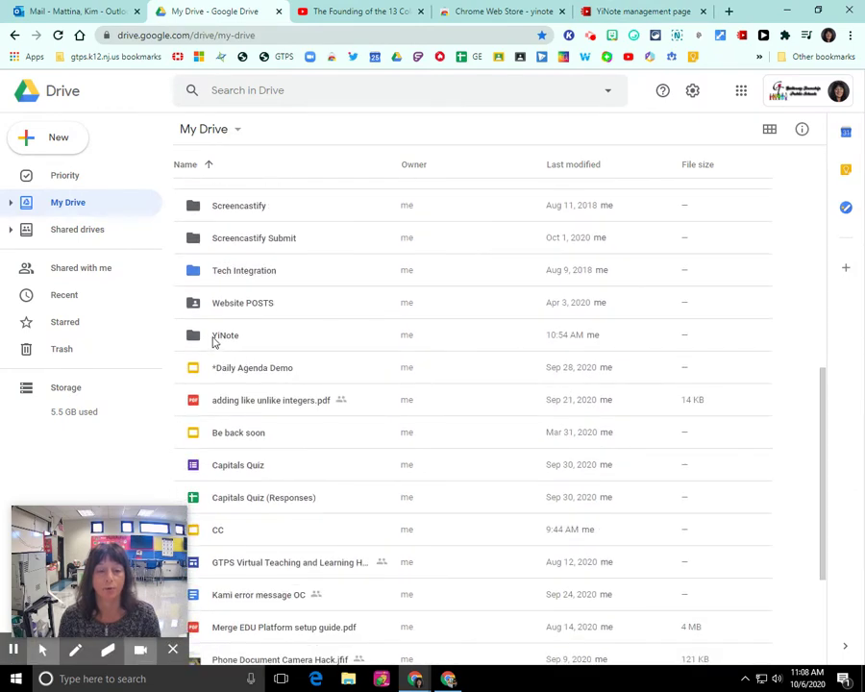
double_click(226, 339)
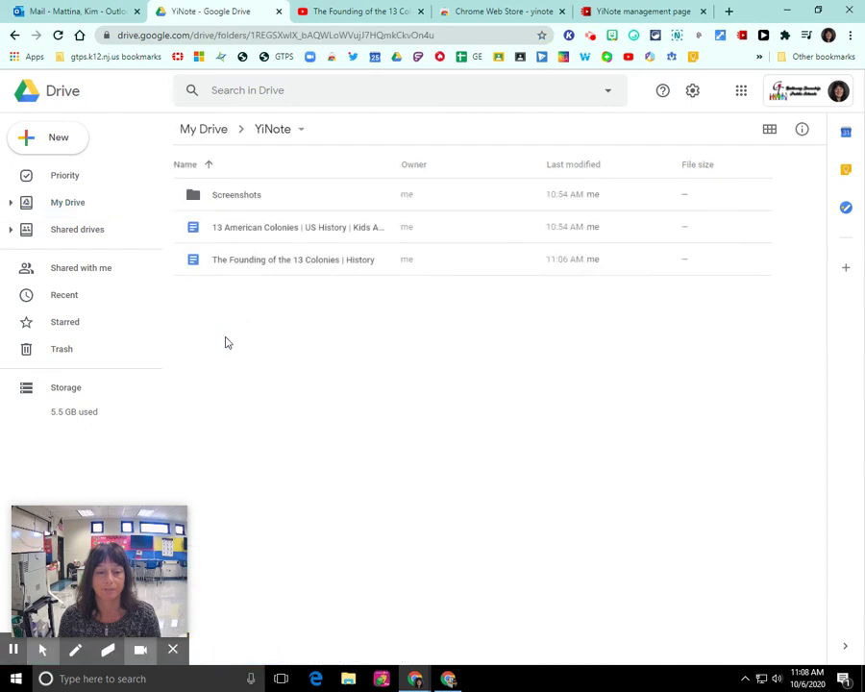
double_click(263, 262)
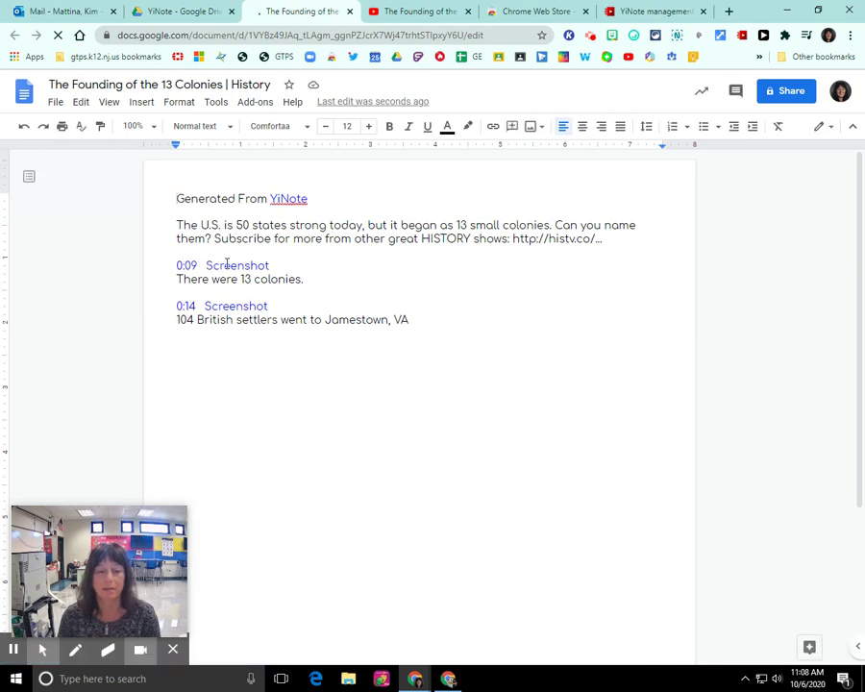
Step: View the 0:09 and 0:14 screenshot images linked in the exported notes document
click(218, 266)
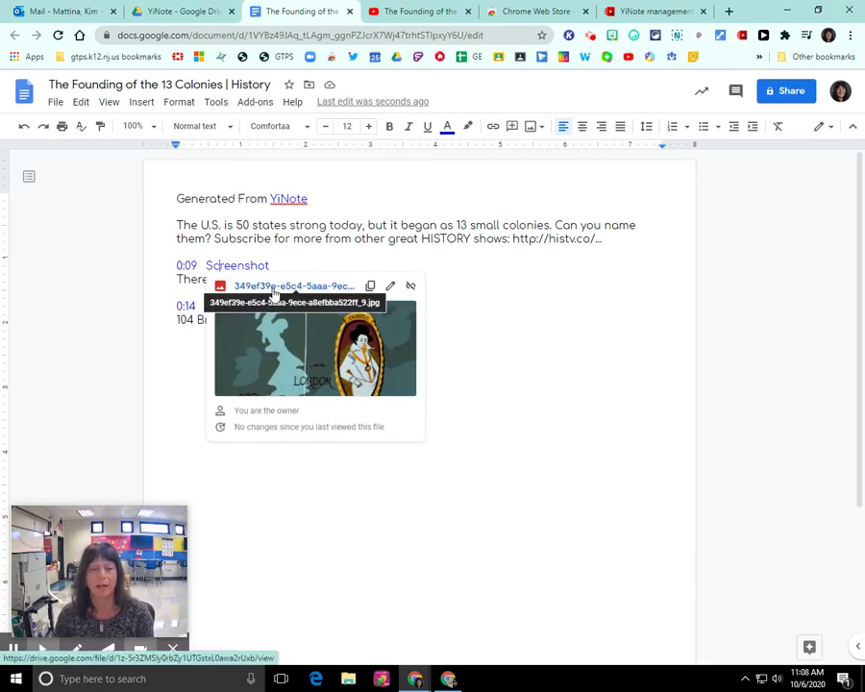
click(275, 293)
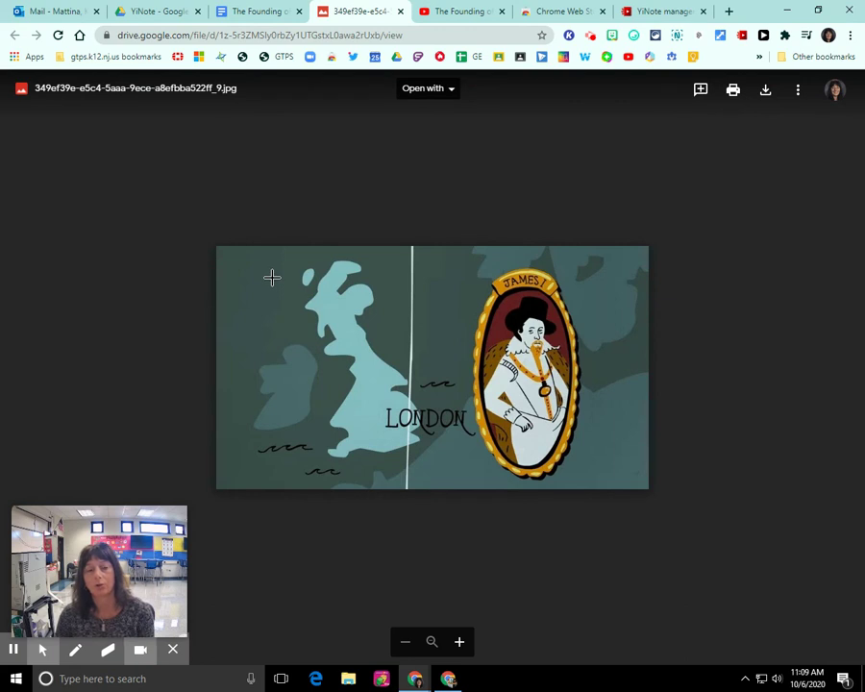
click(262, 12)
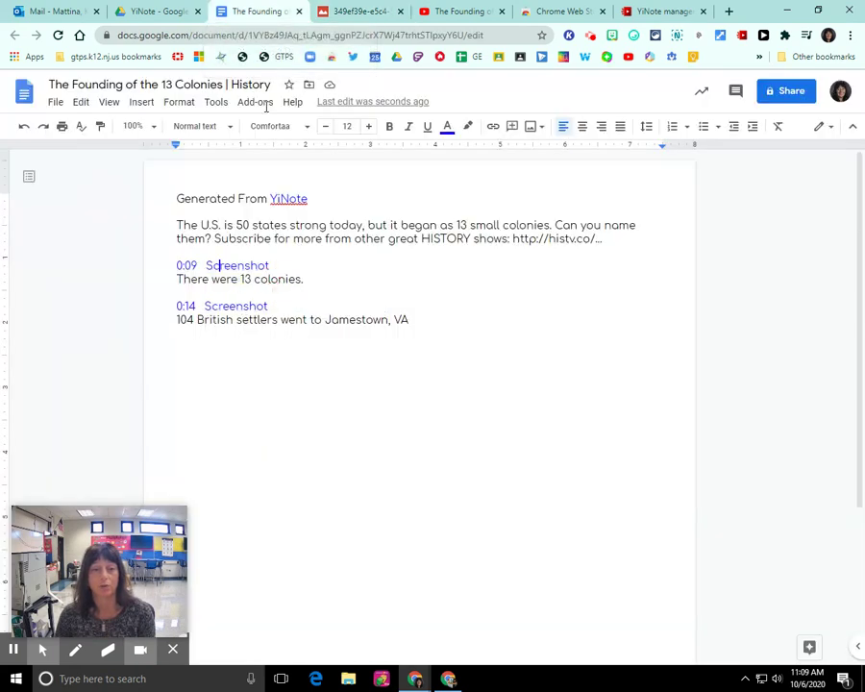
click(248, 308)
click(271, 330)
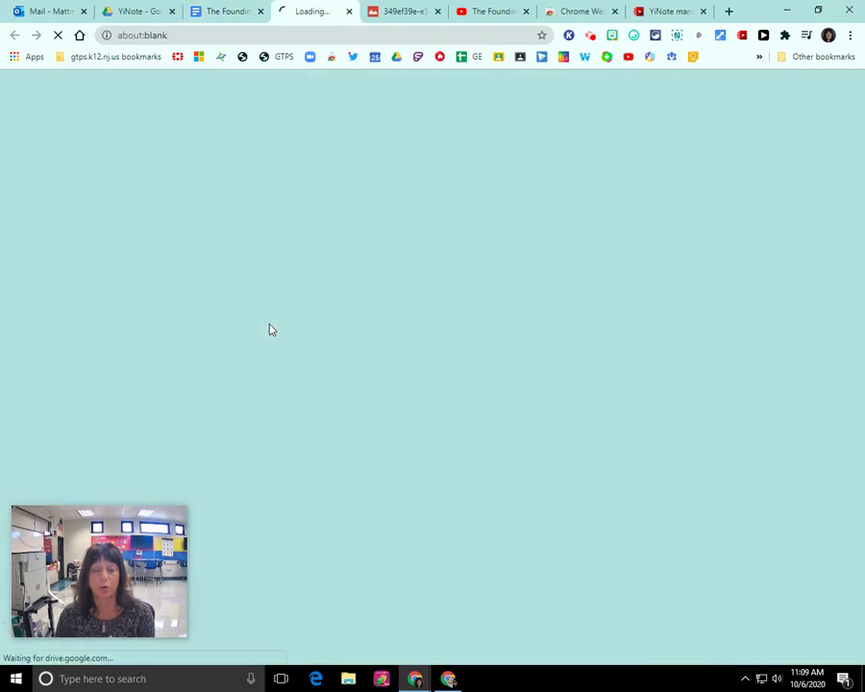